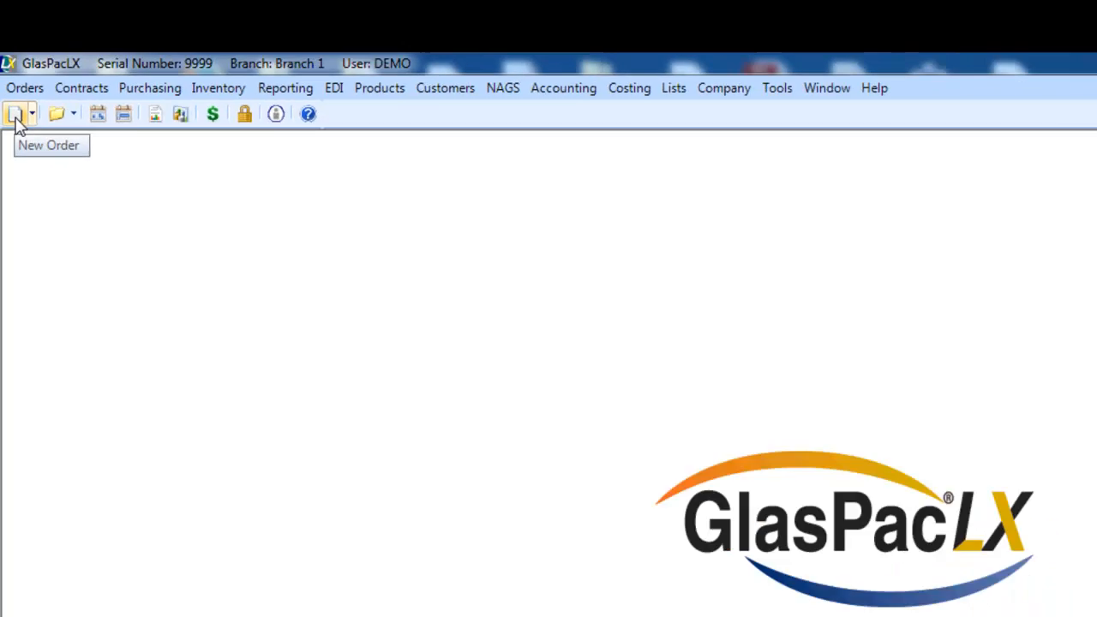
# - Open a new order, reposition and widen its window, and close the order
pyautogui.click(20, 151)
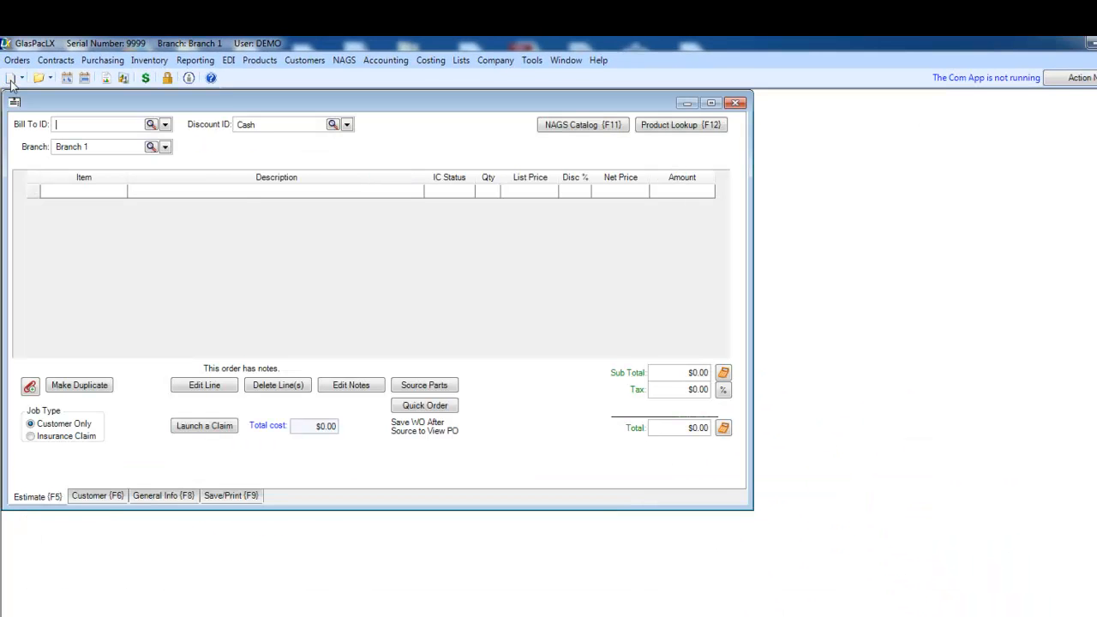
pyautogui.click(17, 60)
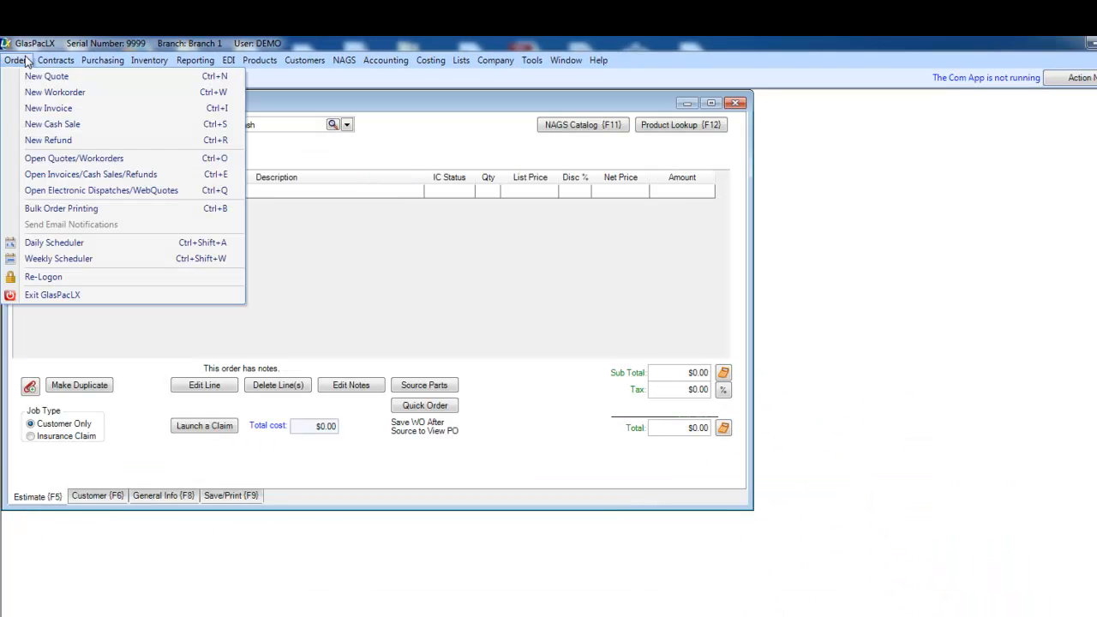
pyautogui.click(429, 116)
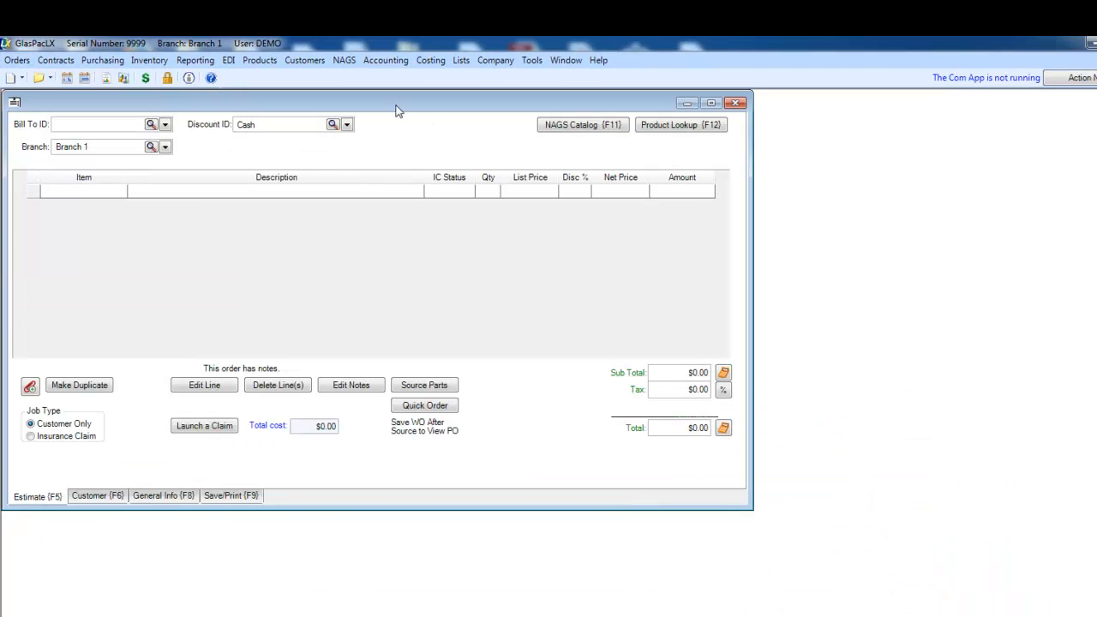
pyautogui.moveTo(397, 108); pyautogui.dragTo(428, 114)
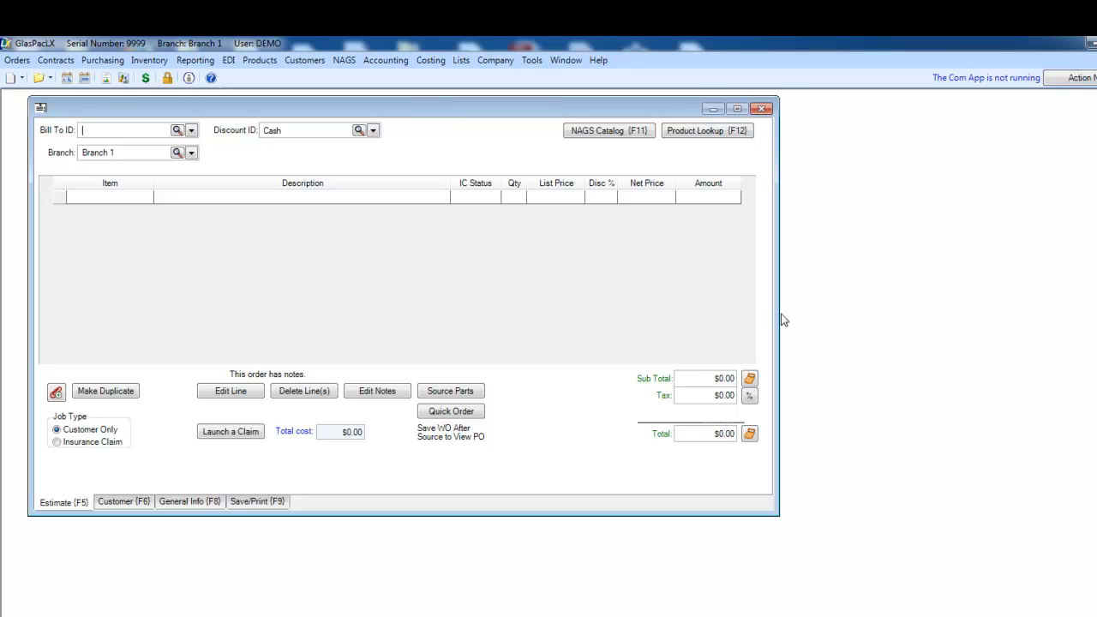
pyautogui.moveTo(776, 314); pyautogui.dragTo(864, 315)
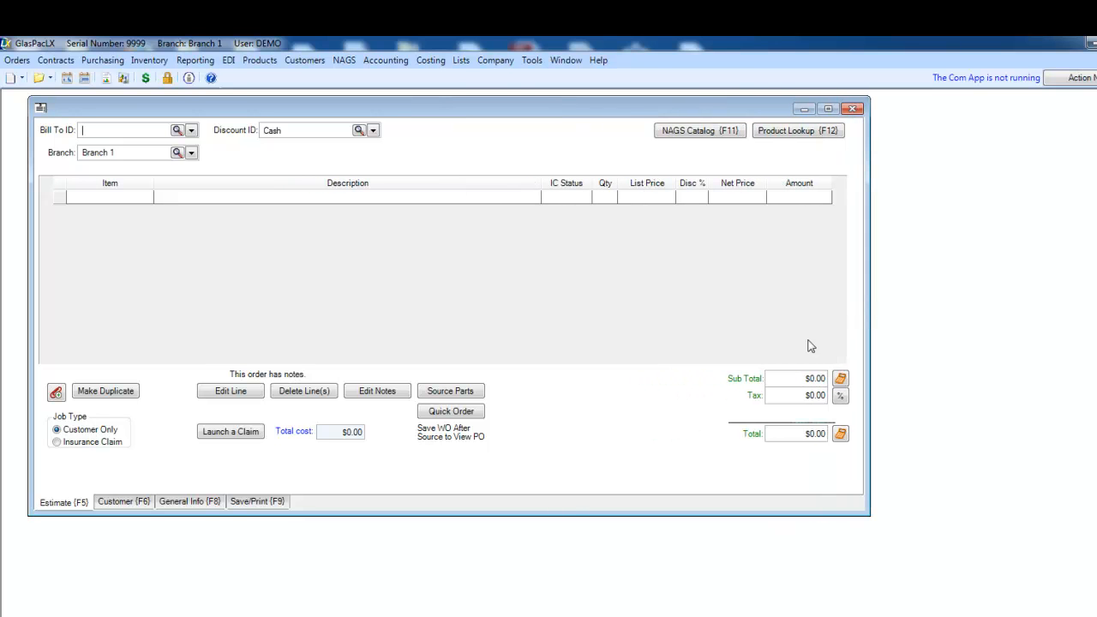
pyautogui.moveTo(576, 513); pyautogui.dragTo(583, 521)
pyautogui.click(854, 109)
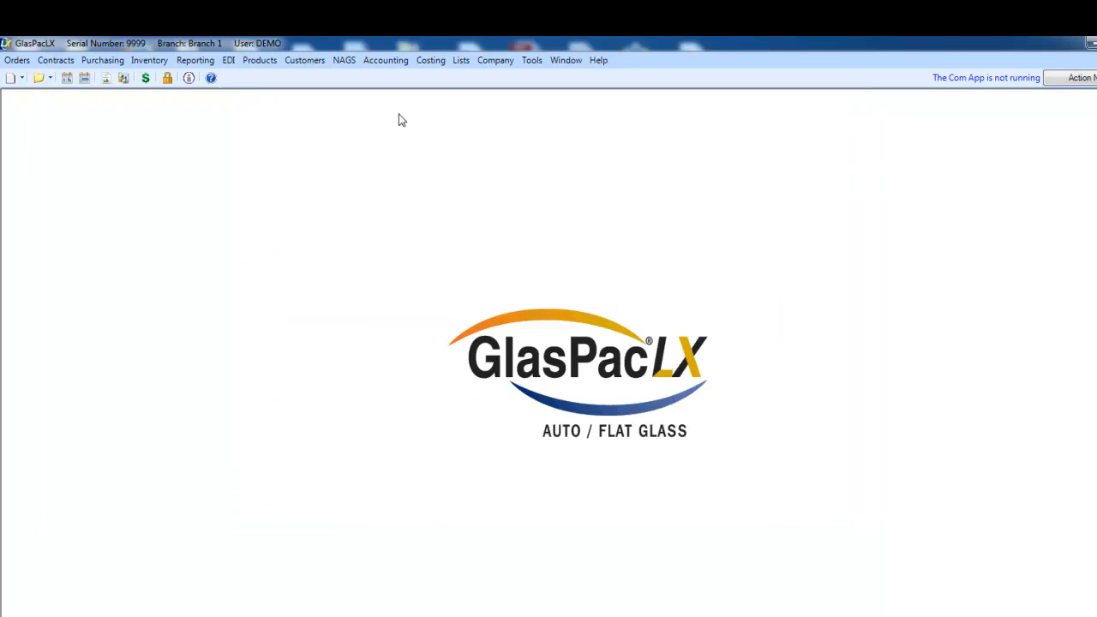
# - Start a new order and look through its Customer, General Info and Estimate pages
pyautogui.click(11, 80)
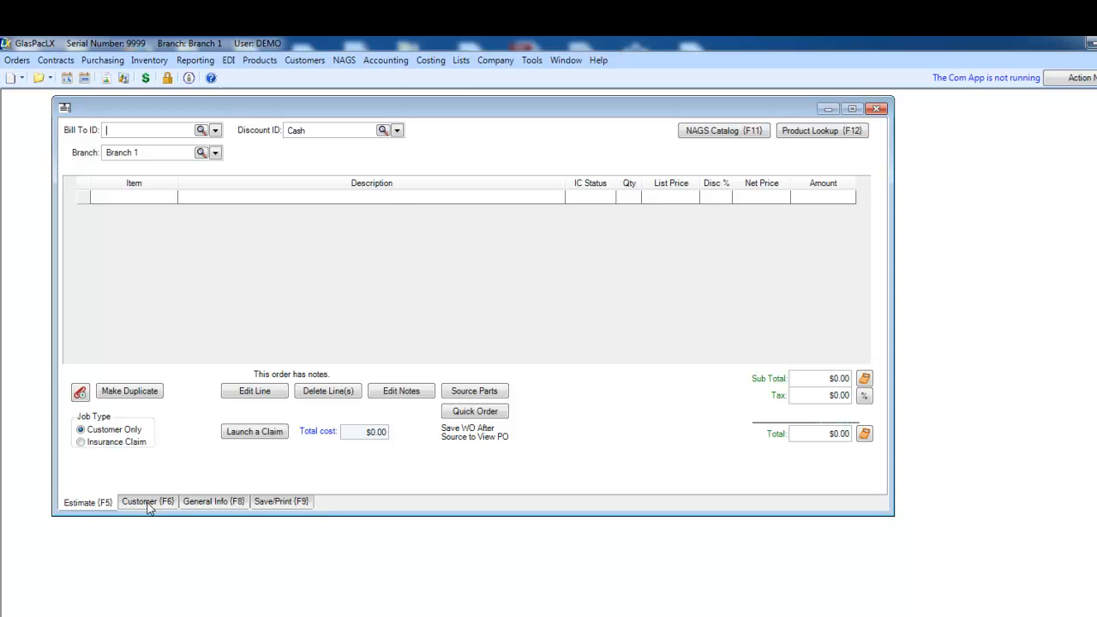
pyautogui.click(147, 505)
pyautogui.click(201, 504)
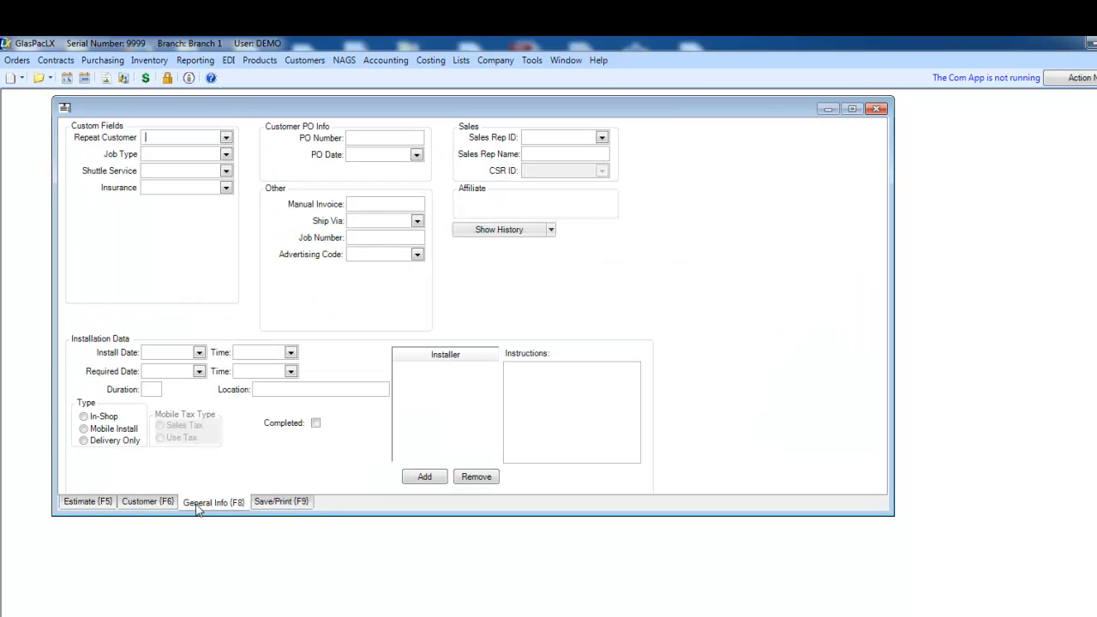
pyautogui.click(86, 505)
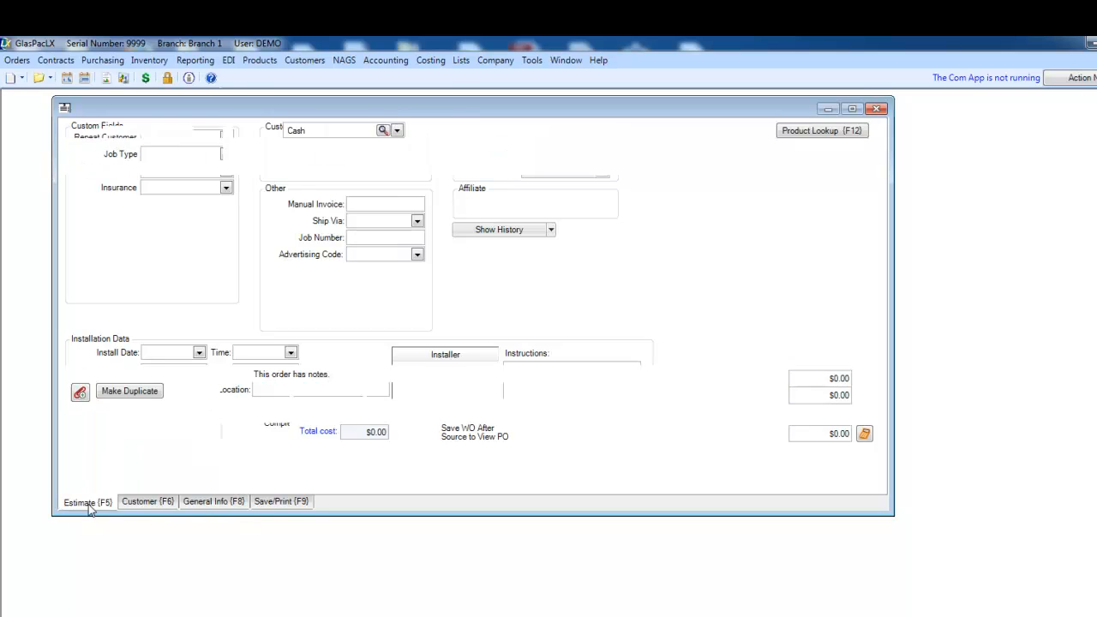
pyautogui.click(148, 503)
pyautogui.click(91, 505)
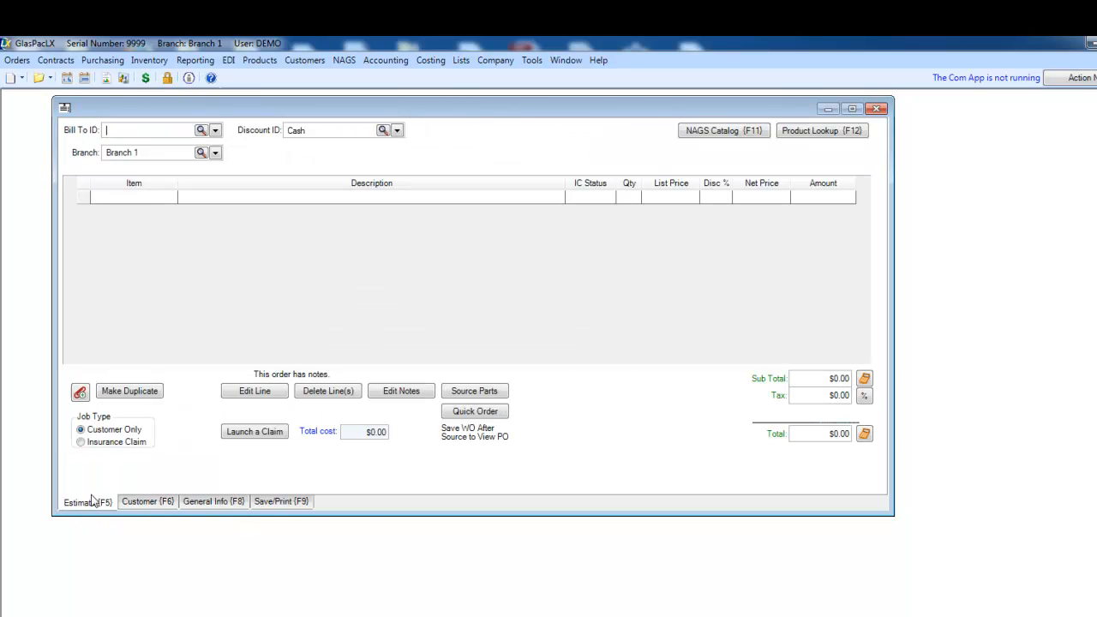
# - Set the job type to Insurance Claim and look through the order's Customer, Insurance, General Info and Save/Print pages
pyautogui.click(80, 442)
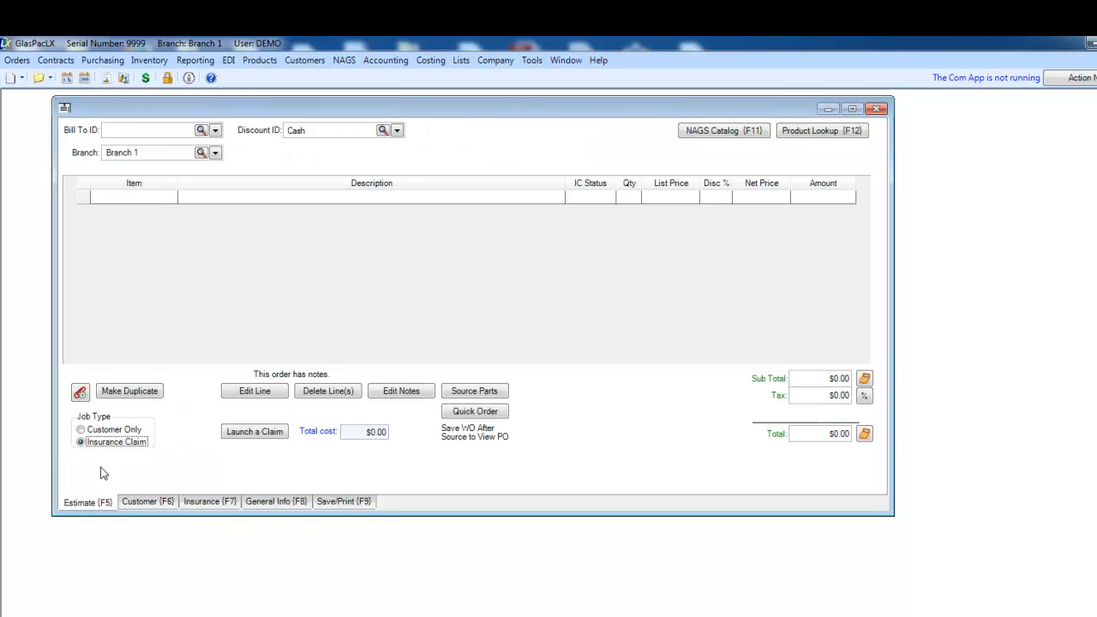
pyautogui.click(209, 504)
pyautogui.click(276, 503)
pyautogui.click(327, 504)
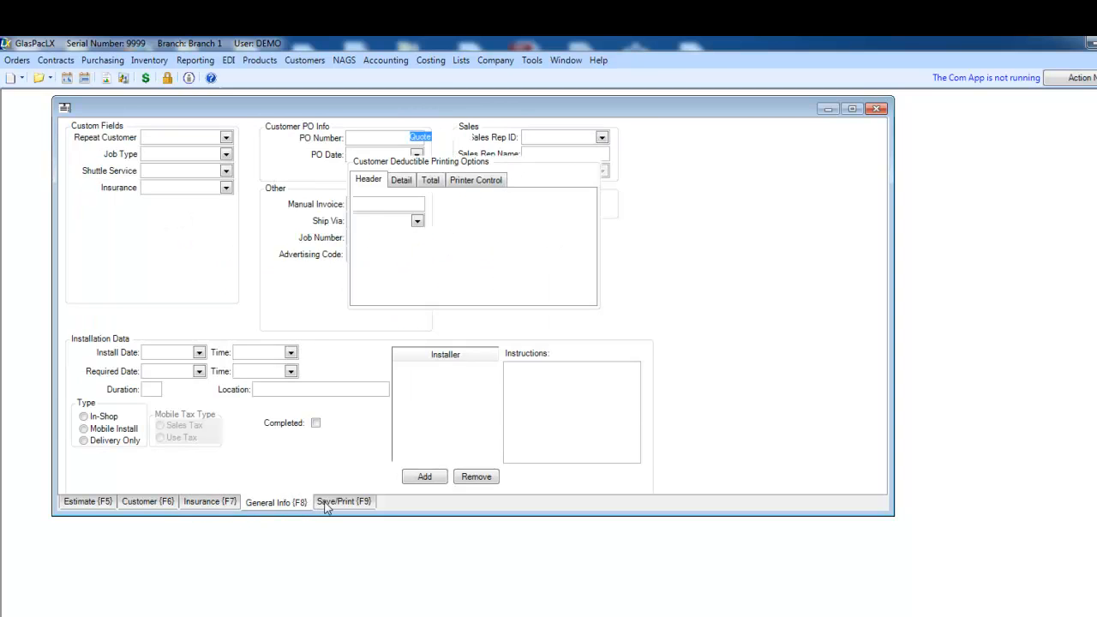
pyautogui.click(91, 502)
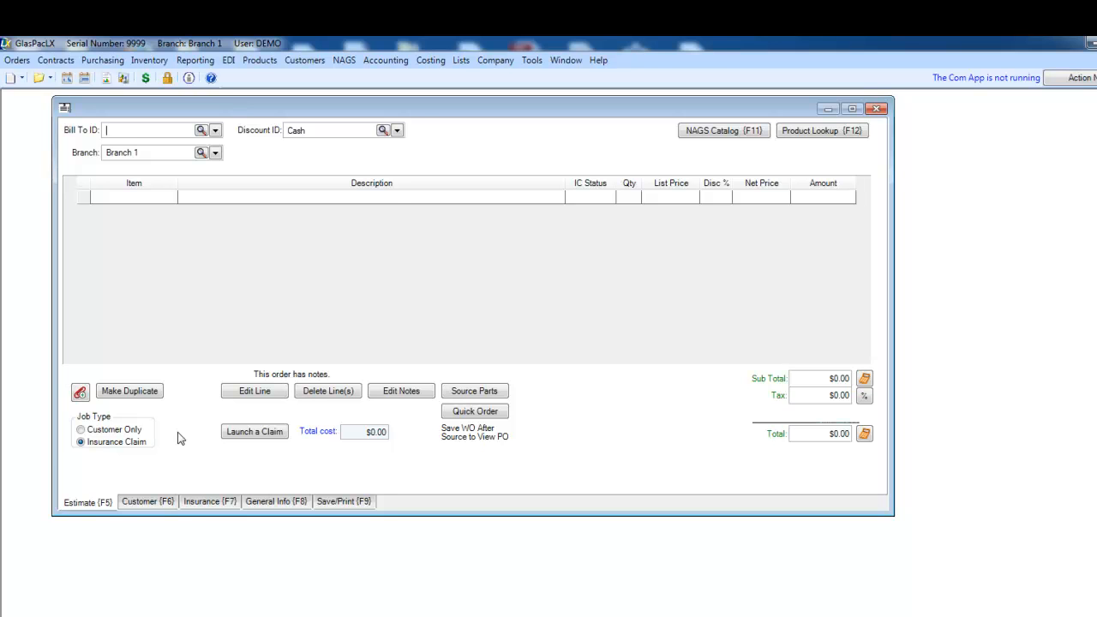
pyautogui.press('F6')
pyautogui.press('F7')
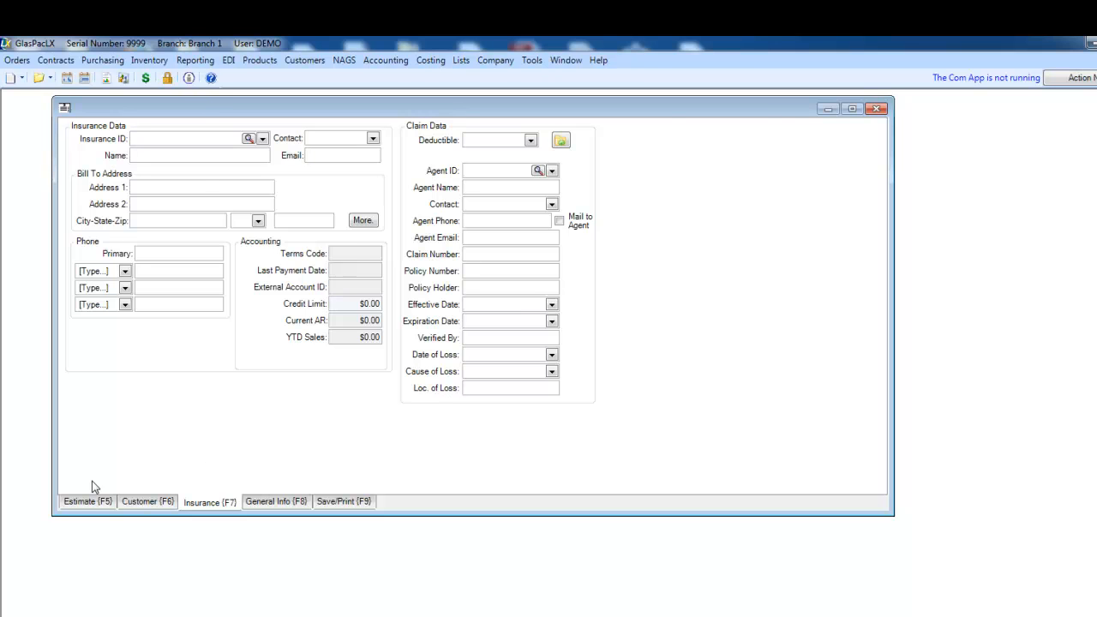
pyautogui.click(82, 503)
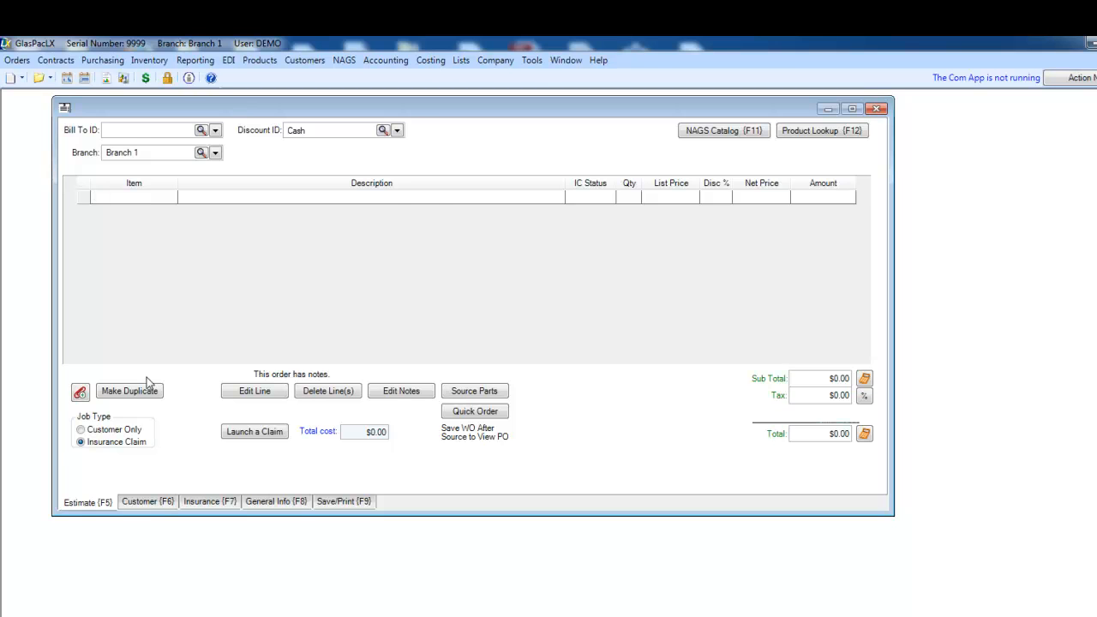
# - Look through the list of existing customer IDs on the order's Customer page
pyautogui.click(151, 503)
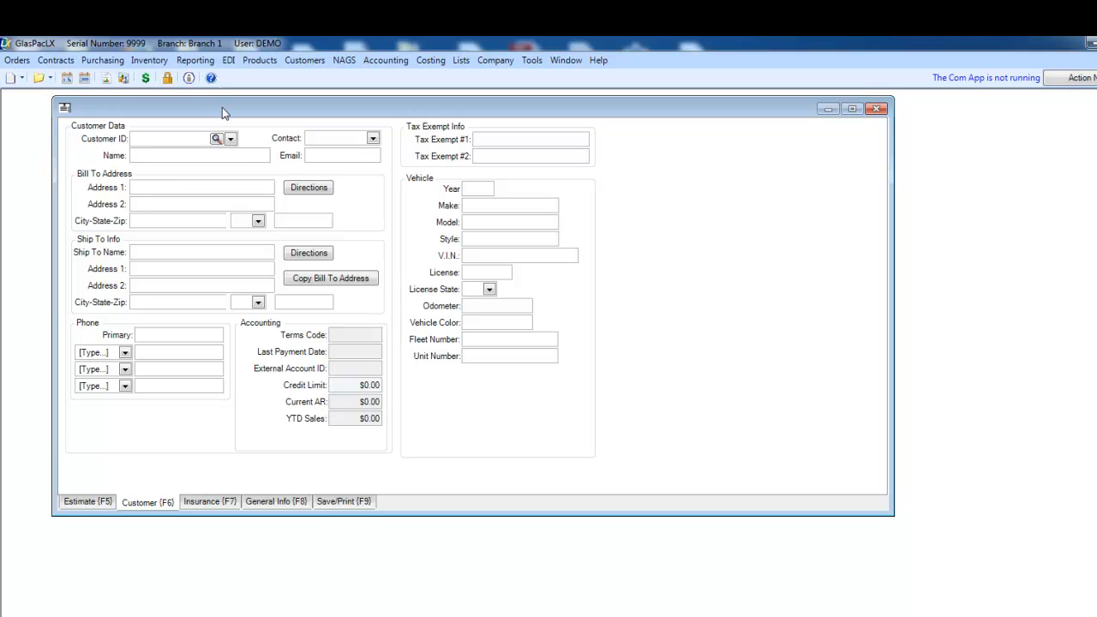
pyautogui.click(230, 139)
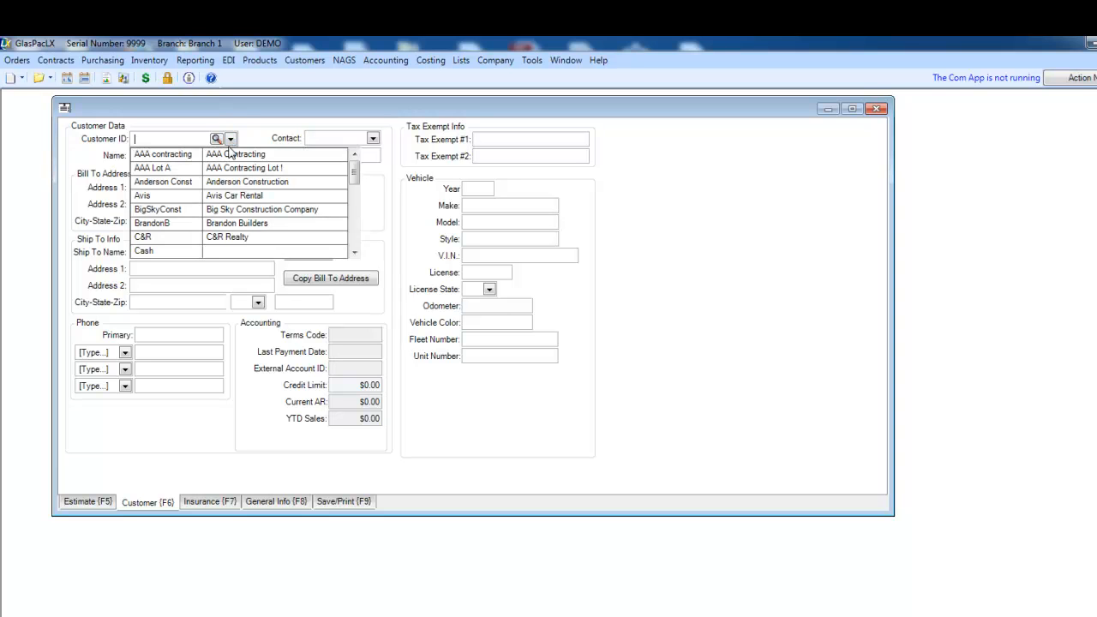
pyautogui.click(230, 139)
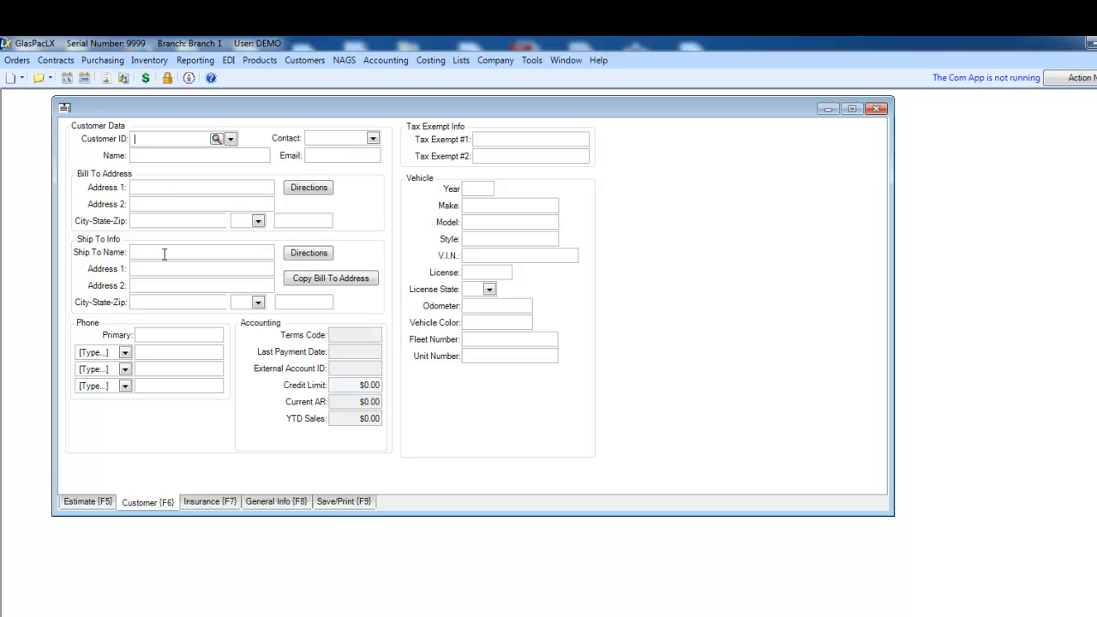
# - Assign Farmers as the order's insurance company
pyautogui.click(202, 504)
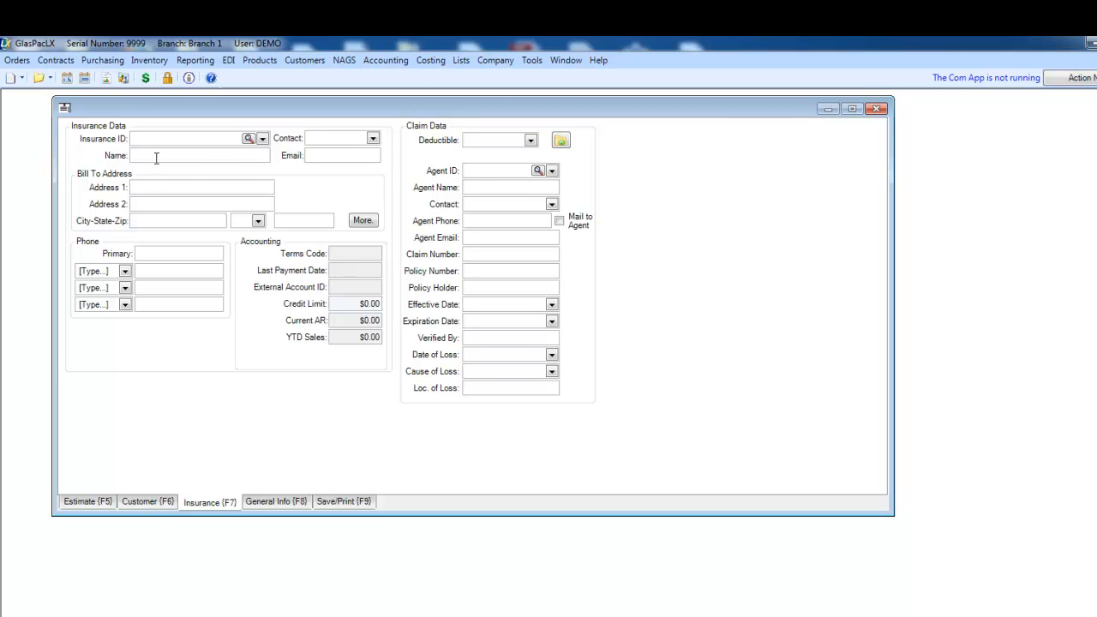
pyautogui.click(262, 139)
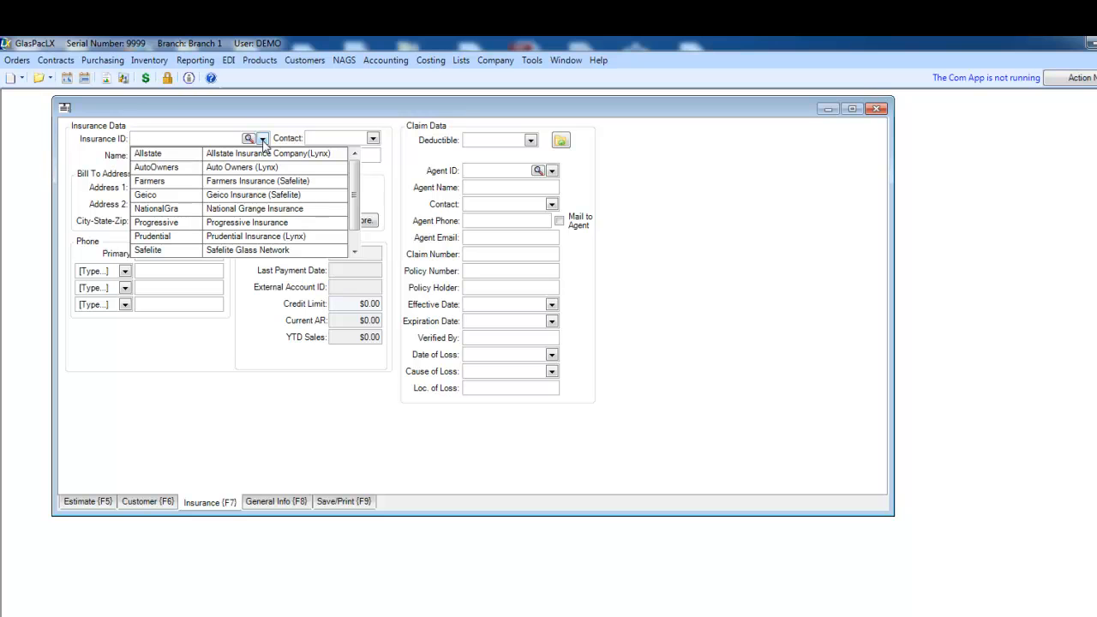
pyautogui.click(182, 182)
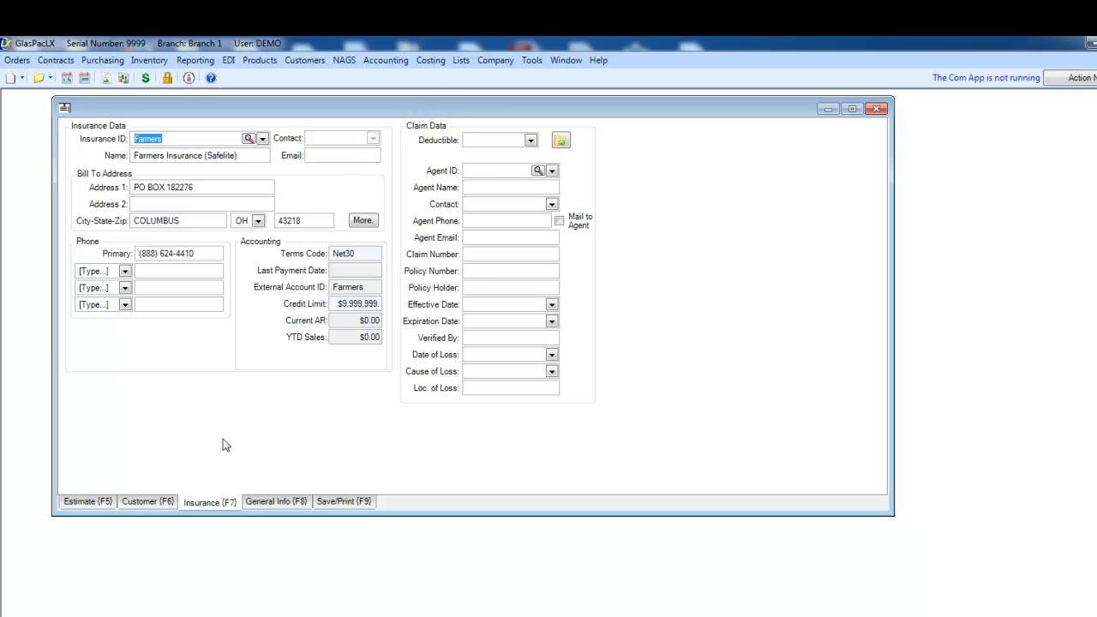
# - Review the General Info page and set the type of order to Workorder for saving
pyautogui.click(285, 505)
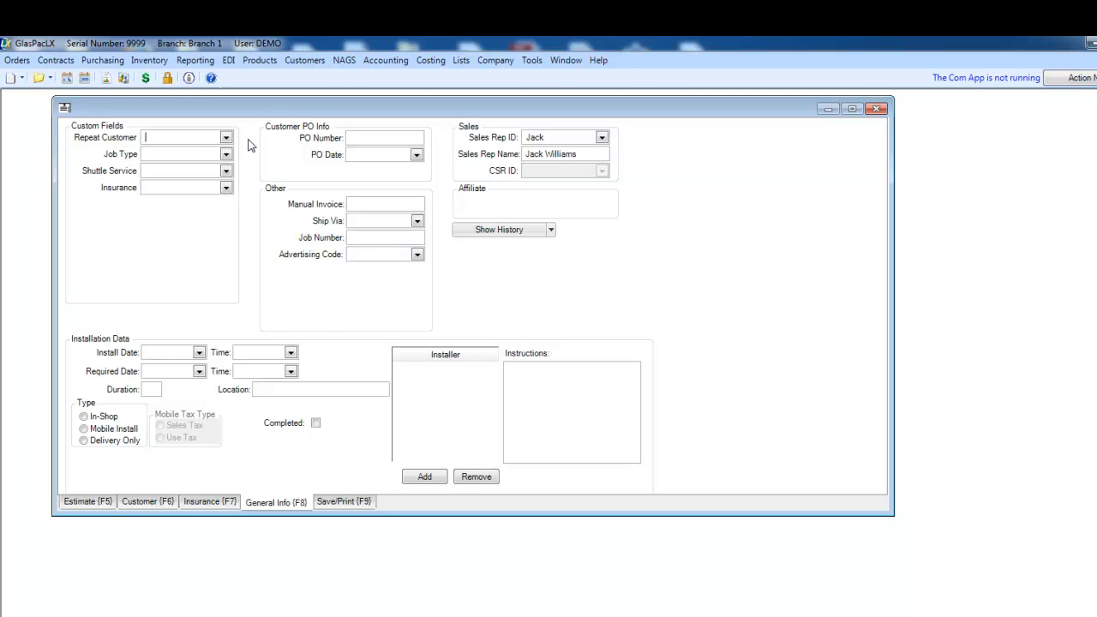
pyautogui.moveTo(267, 112); pyautogui.dragTo(279, 109)
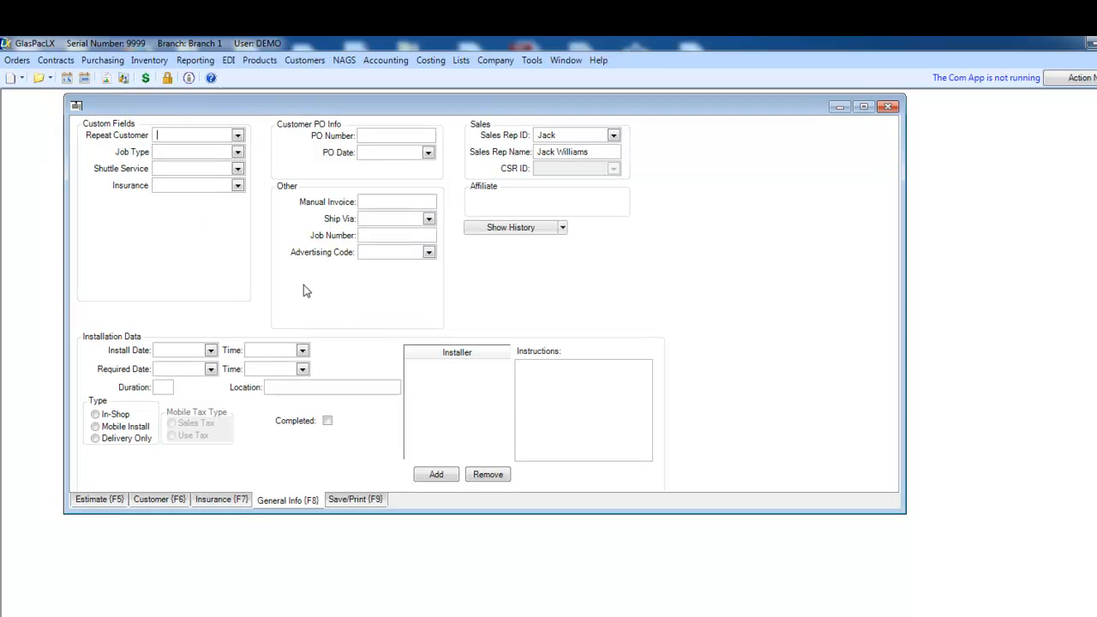
pyautogui.click(355, 500)
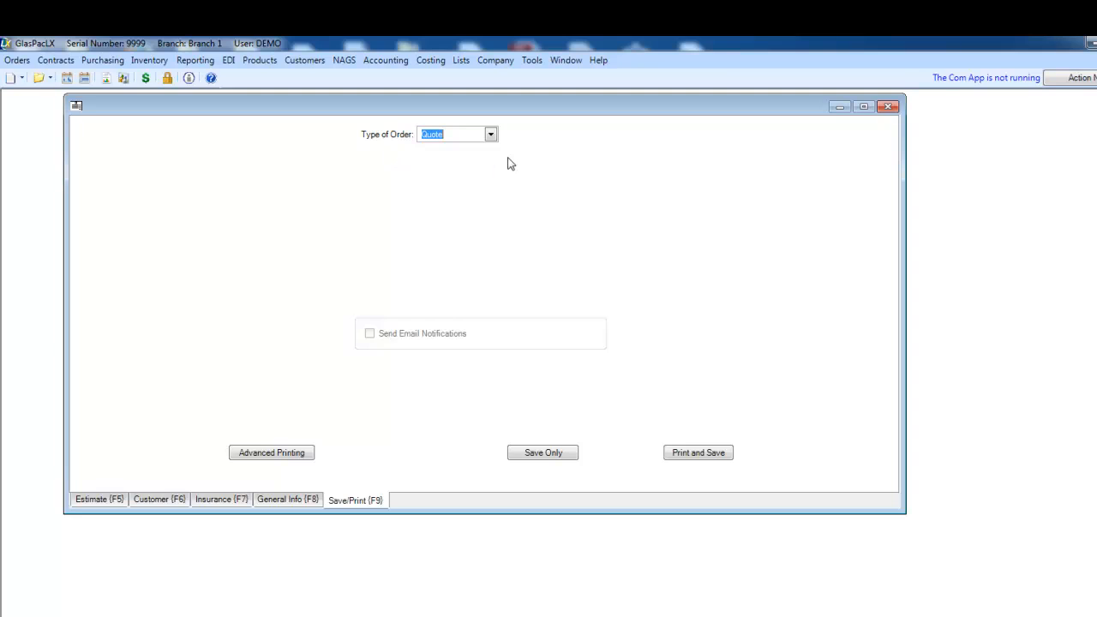
pyautogui.click(491, 134)
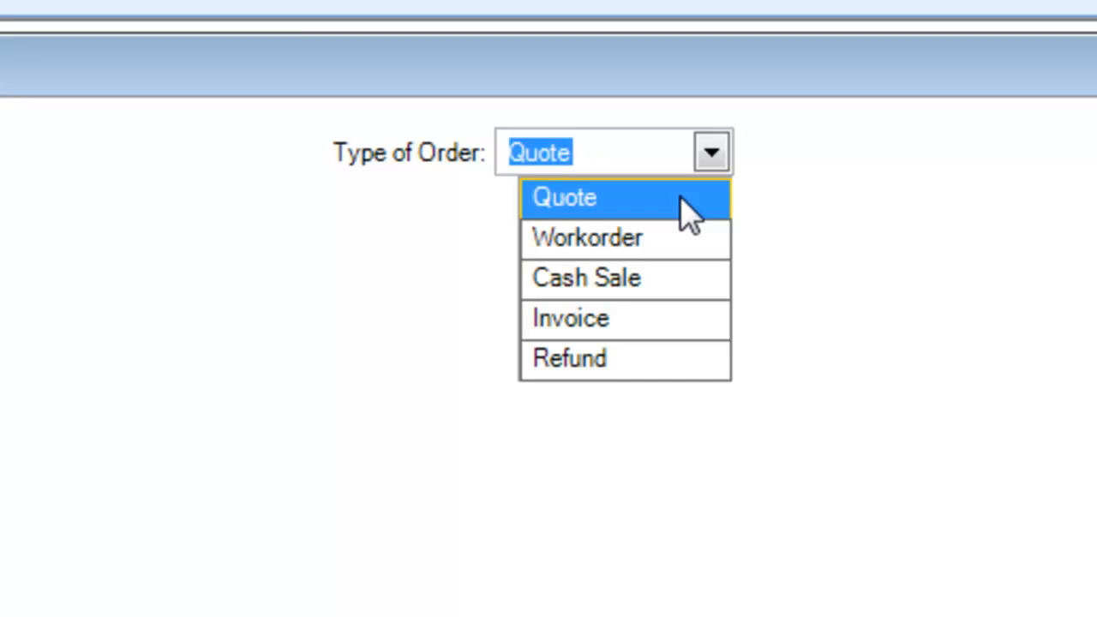
pyautogui.click(676, 245)
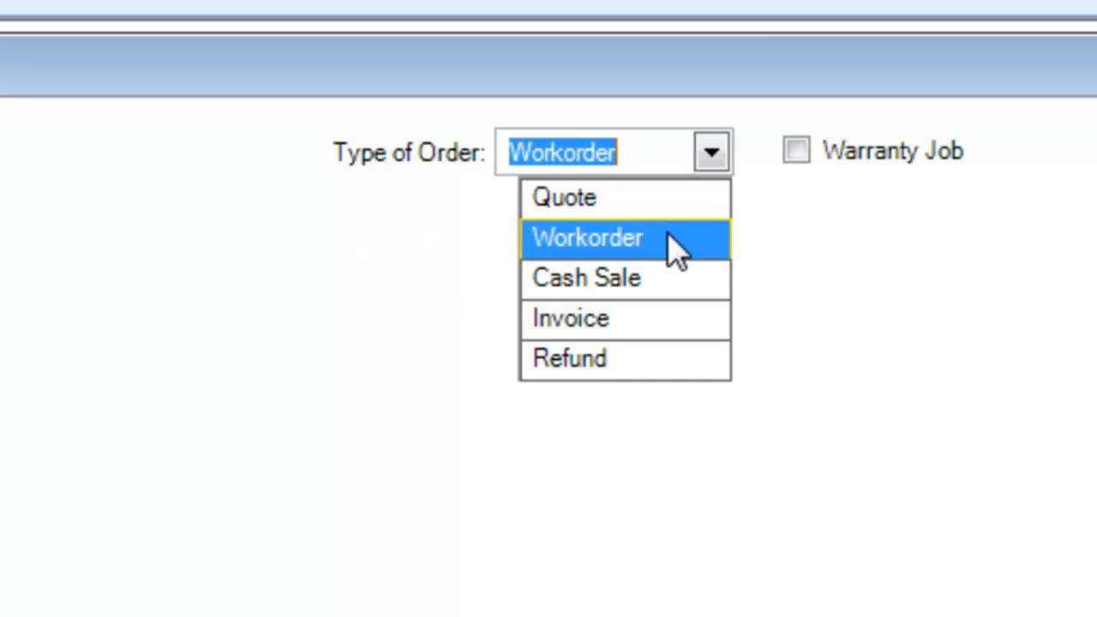
pyautogui.click(671, 247)
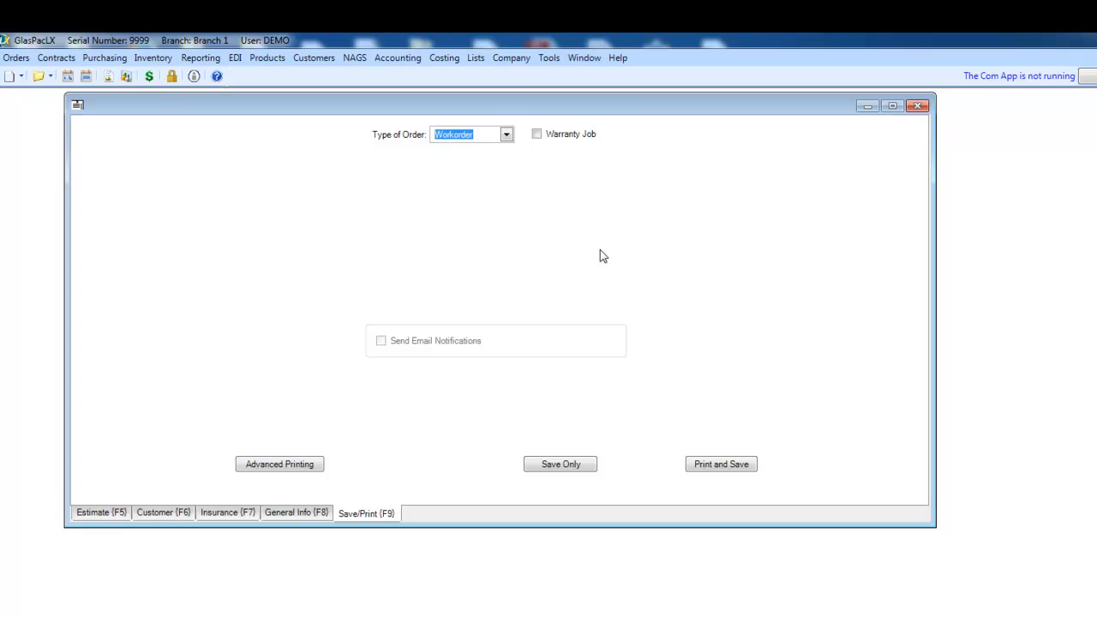
# - Review the available order types and close the order without saving its changes
pyautogui.click(507, 136)
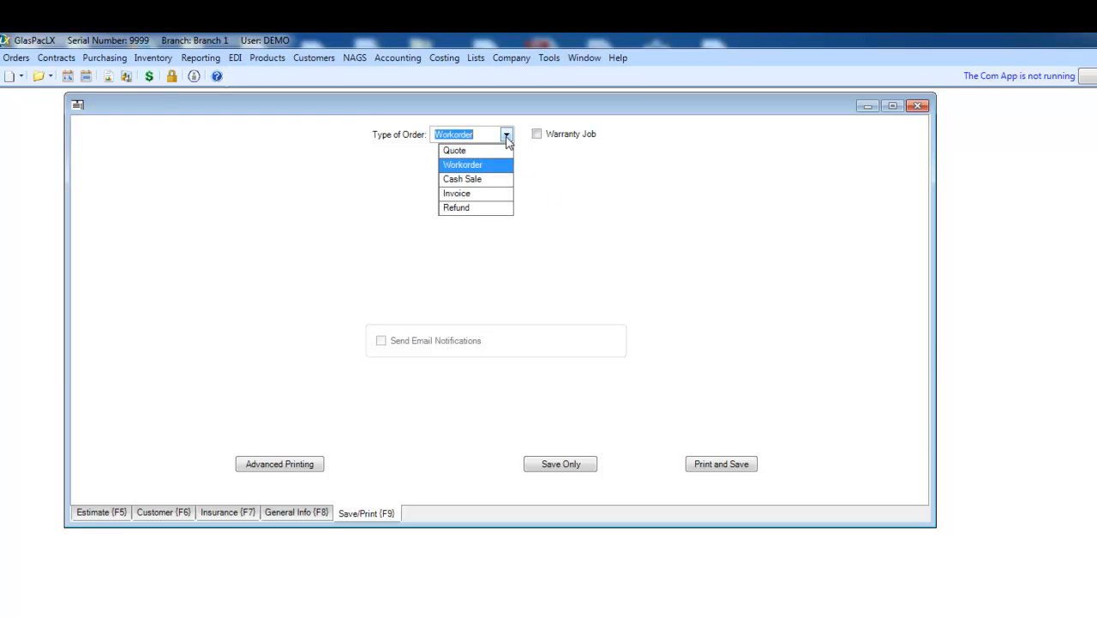
pyautogui.click(580, 218)
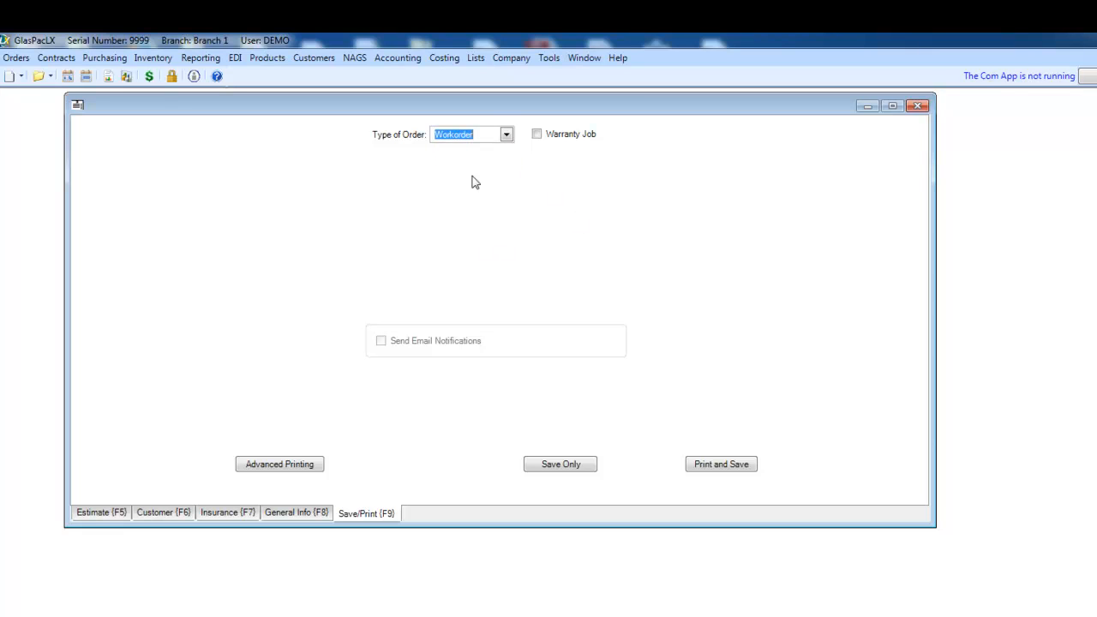
pyautogui.click(507, 138)
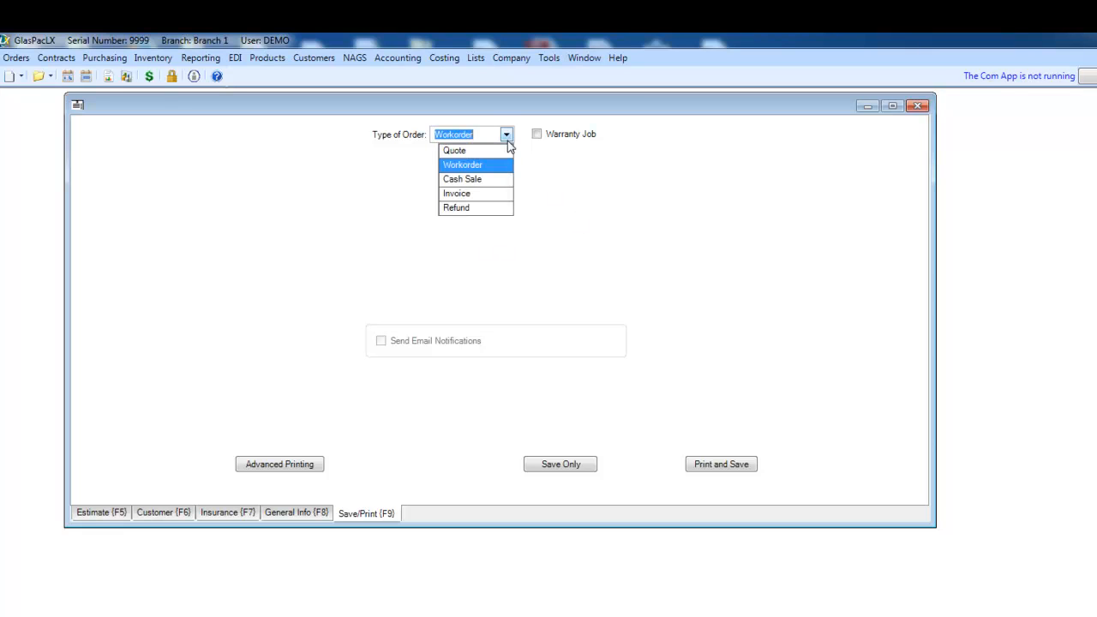
pyautogui.click(599, 209)
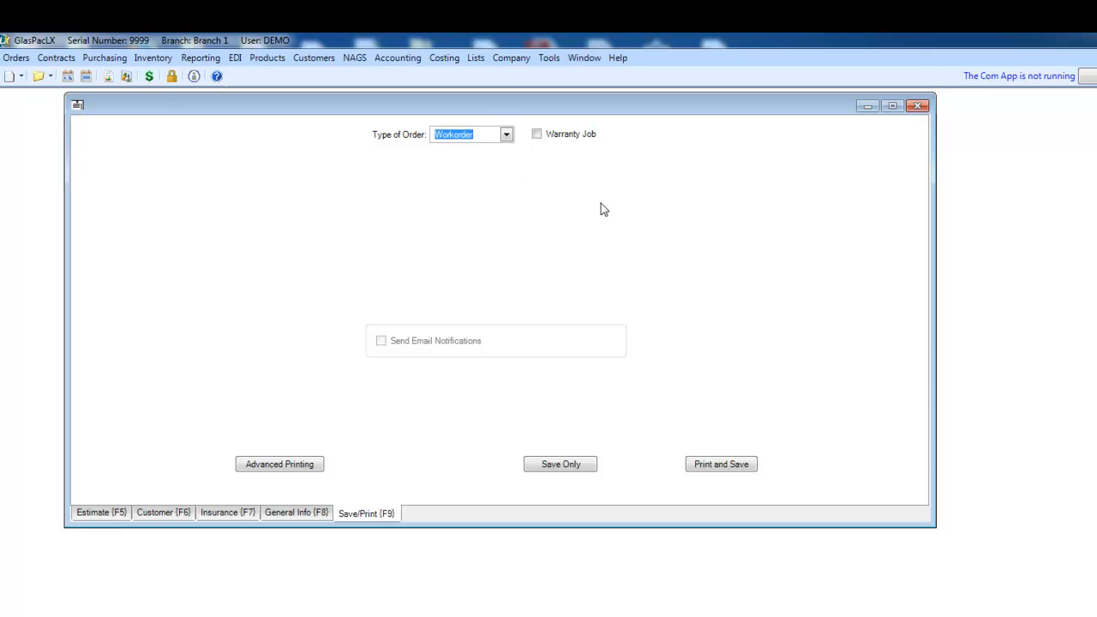
pyautogui.click(918, 108)
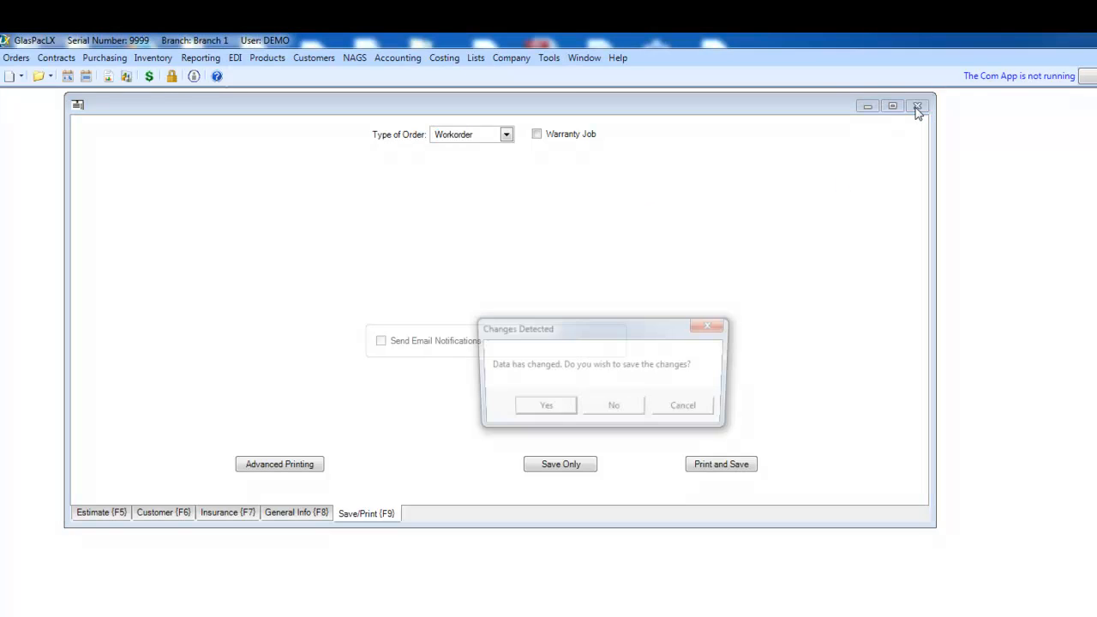
pyautogui.click(616, 411)
# - Review the options for opening existing orders and open the Quote/Workorder Finder
pyautogui.click(17, 59)
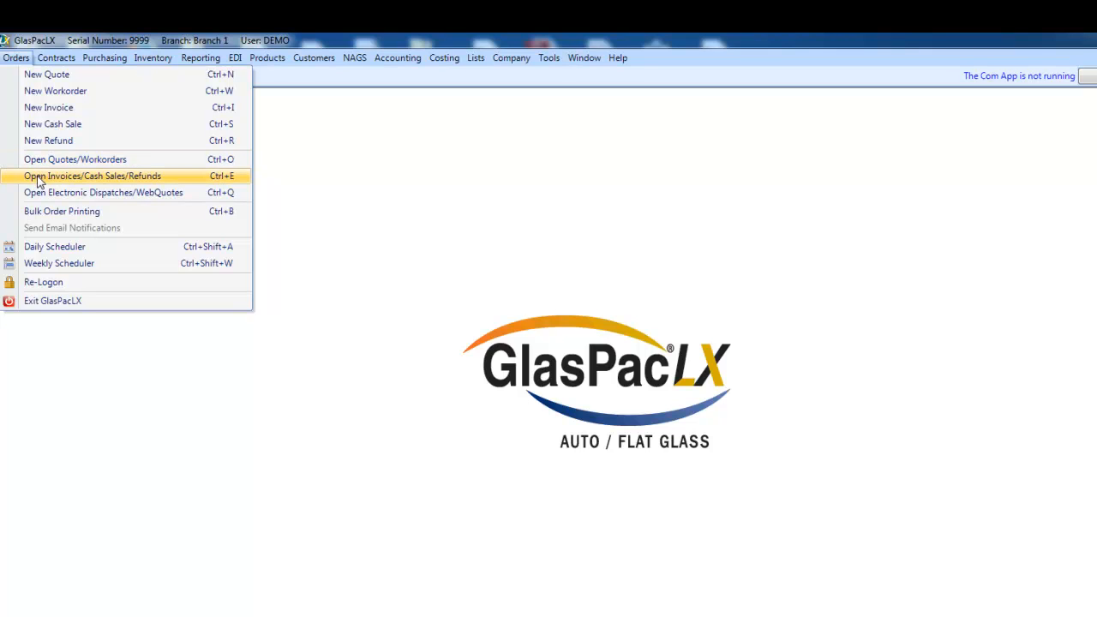
pyautogui.click(438, 187)
pyautogui.click(51, 77)
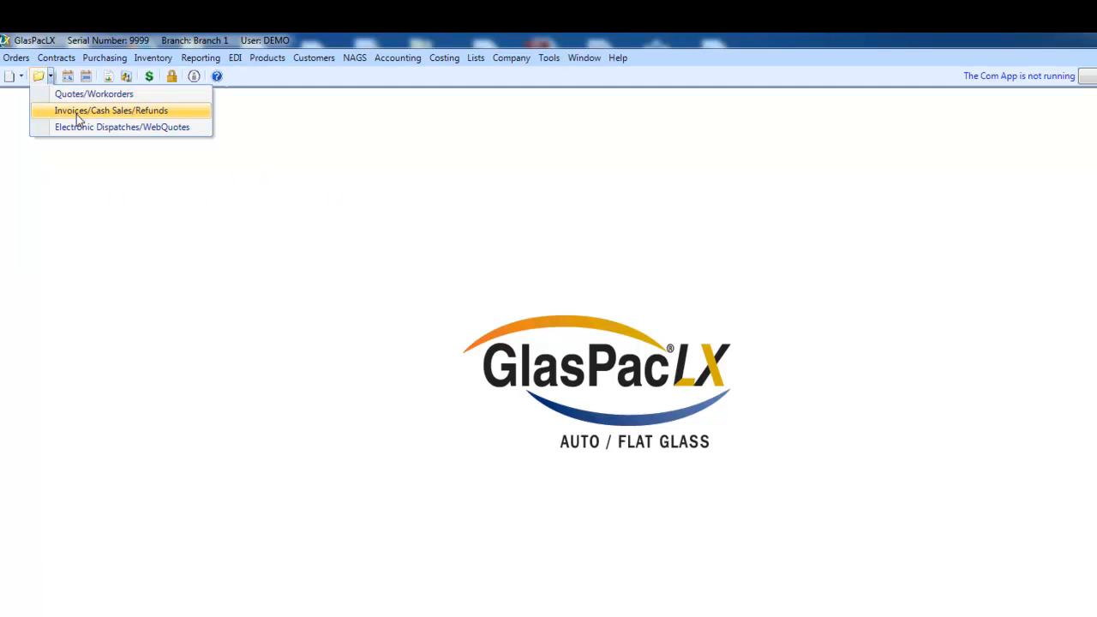
pyautogui.click(296, 145)
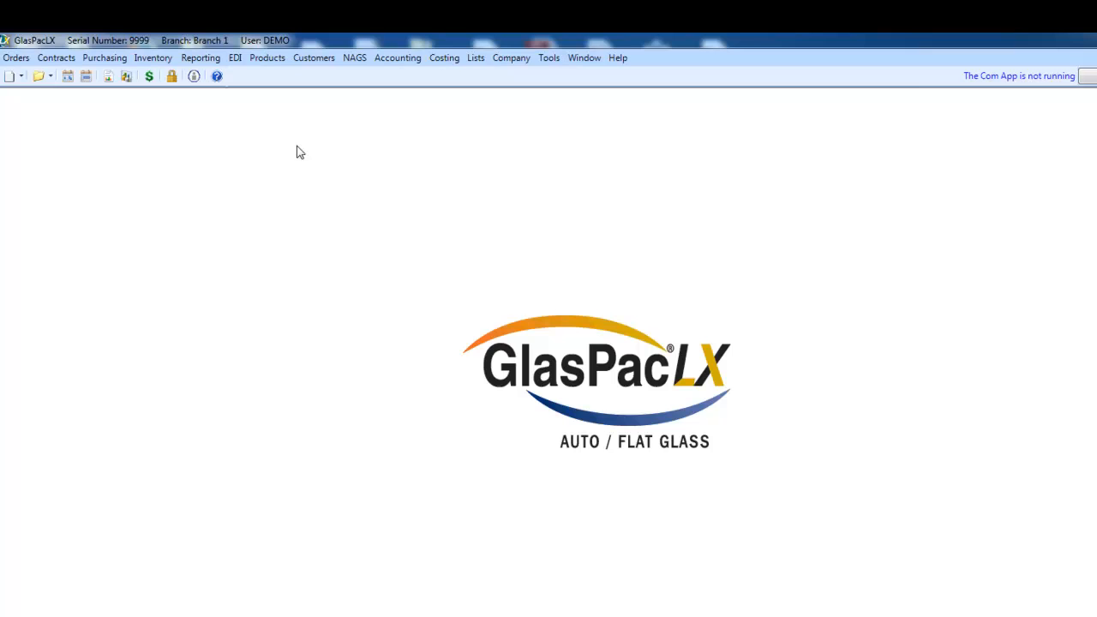
pyautogui.click(39, 81)
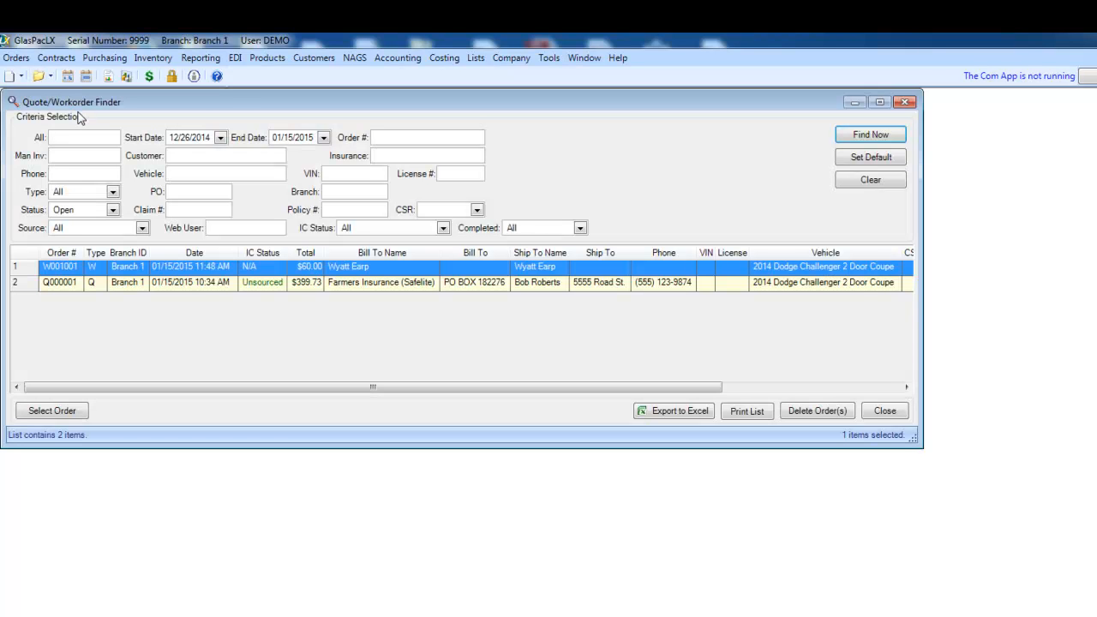
# - Review the search criteria and start date calendar in the Quote/Workorder Finder, enlarge its window, and close the finder
pyautogui.moveTo(233, 106); pyautogui.dragTo(254, 111)
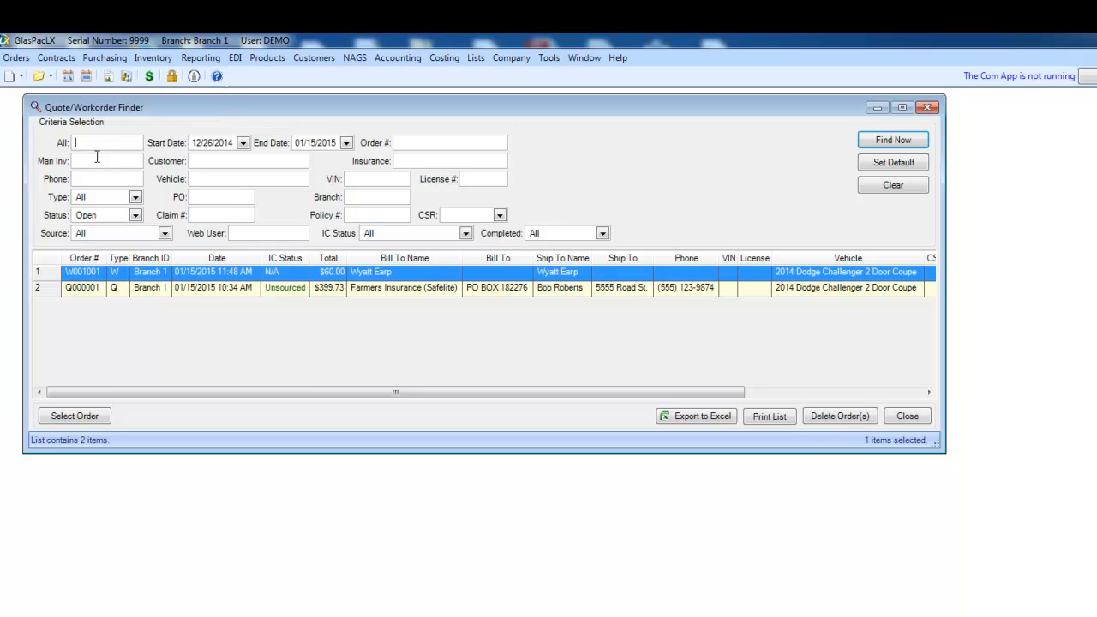
pyautogui.click(245, 143)
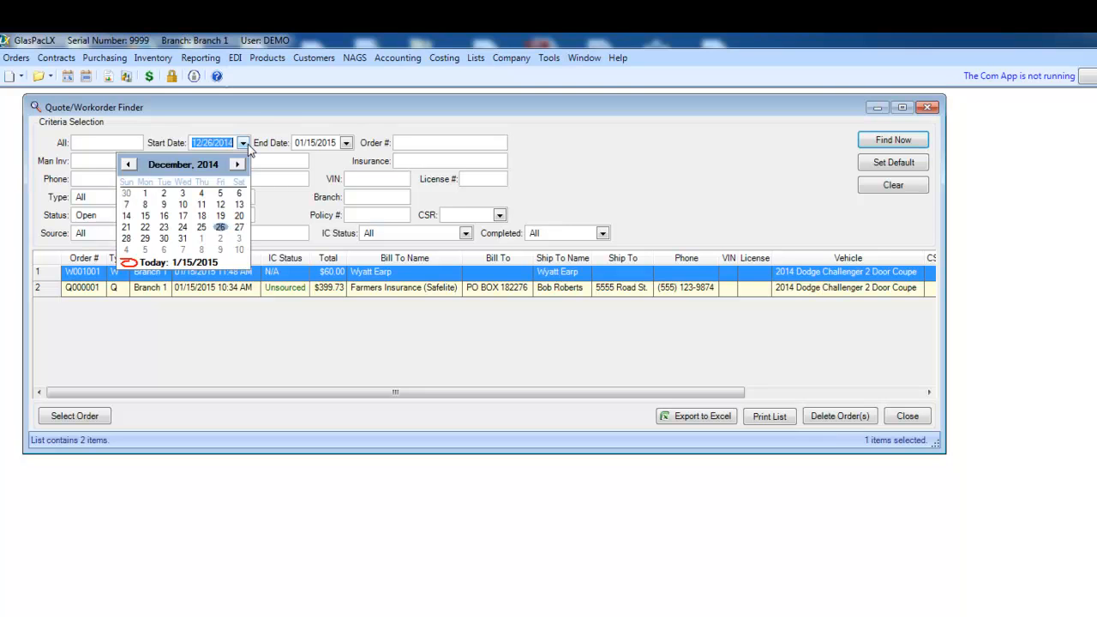
pyautogui.click(277, 117)
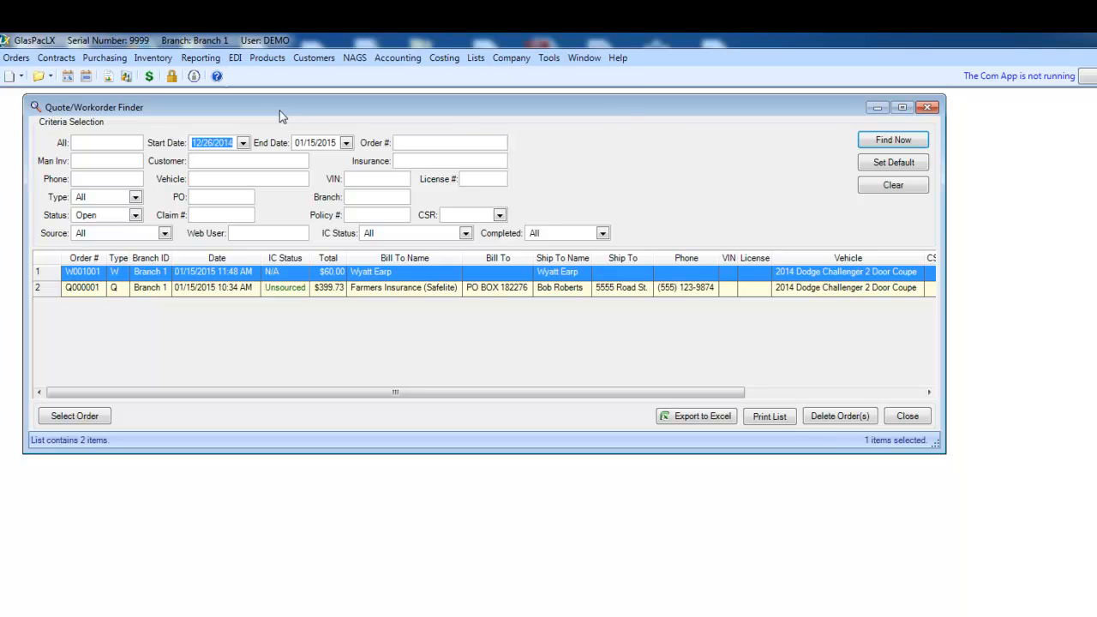
pyautogui.moveTo(614, 116); pyautogui.dragTo(599, 121)
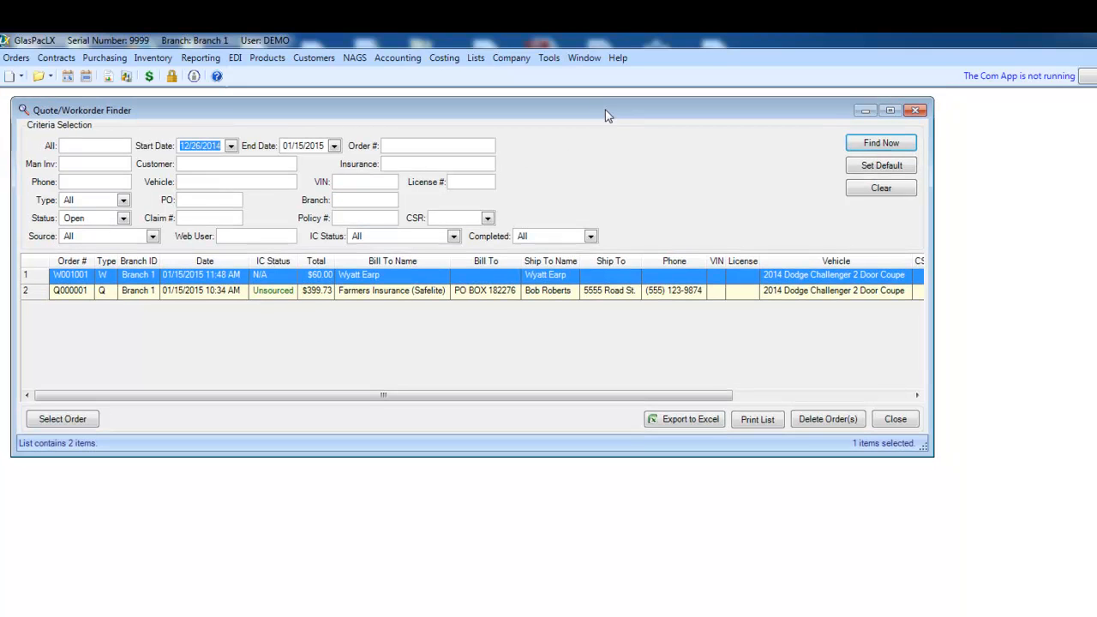
pyautogui.moveTo(444, 455); pyautogui.dragTo(445, 489)
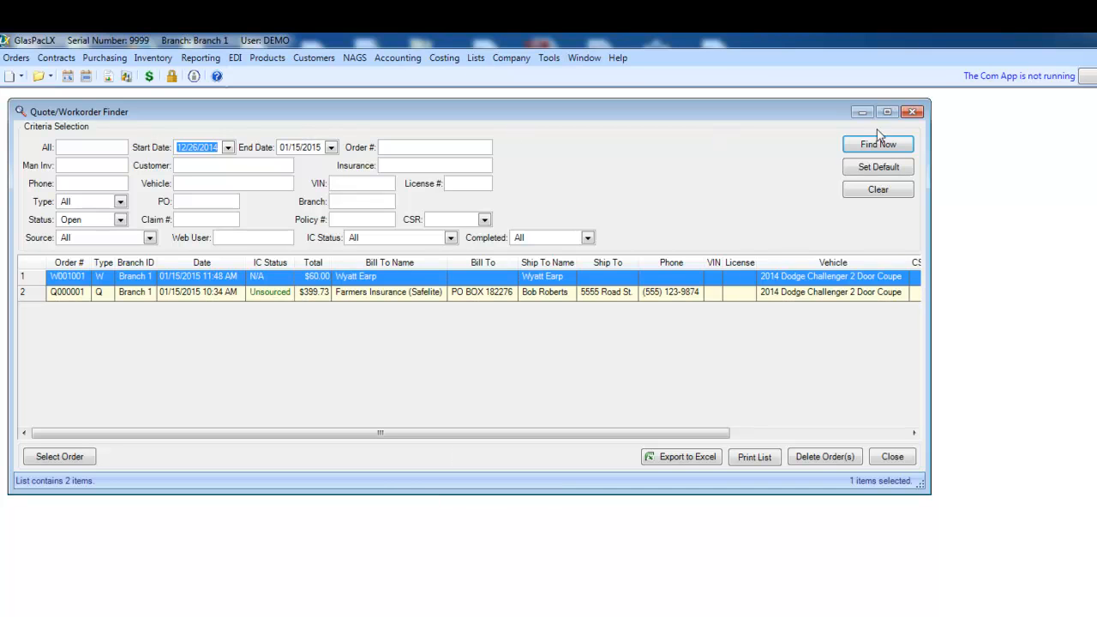
pyautogui.click(893, 457)
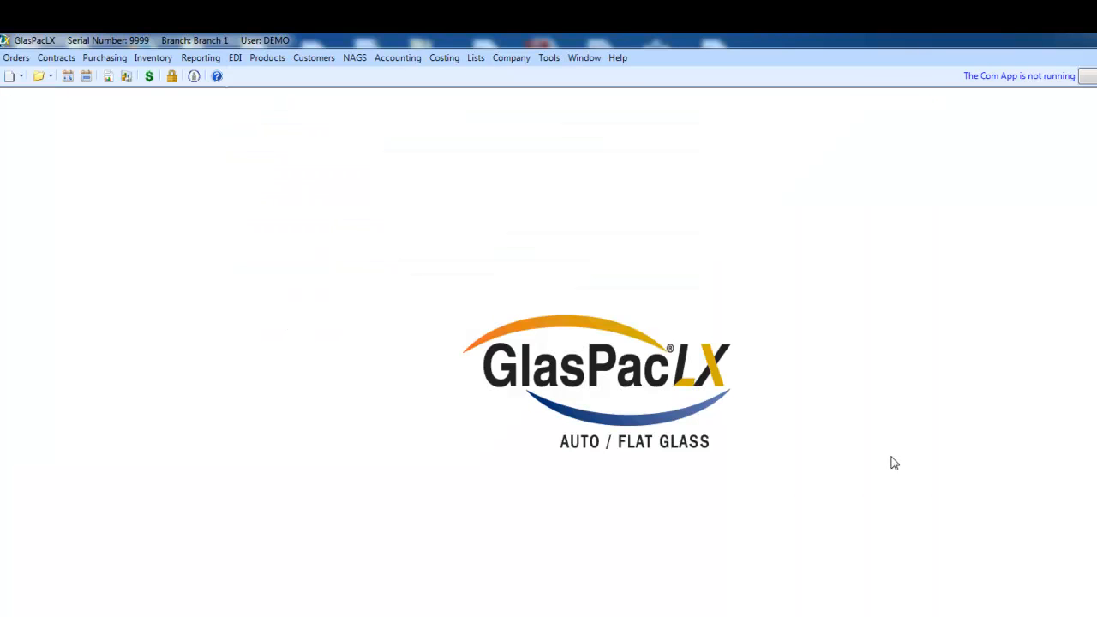
# - Open the finder for invoices, cash sales and refunds, review its search criteria and order list, and close it
pyautogui.click(50, 76)
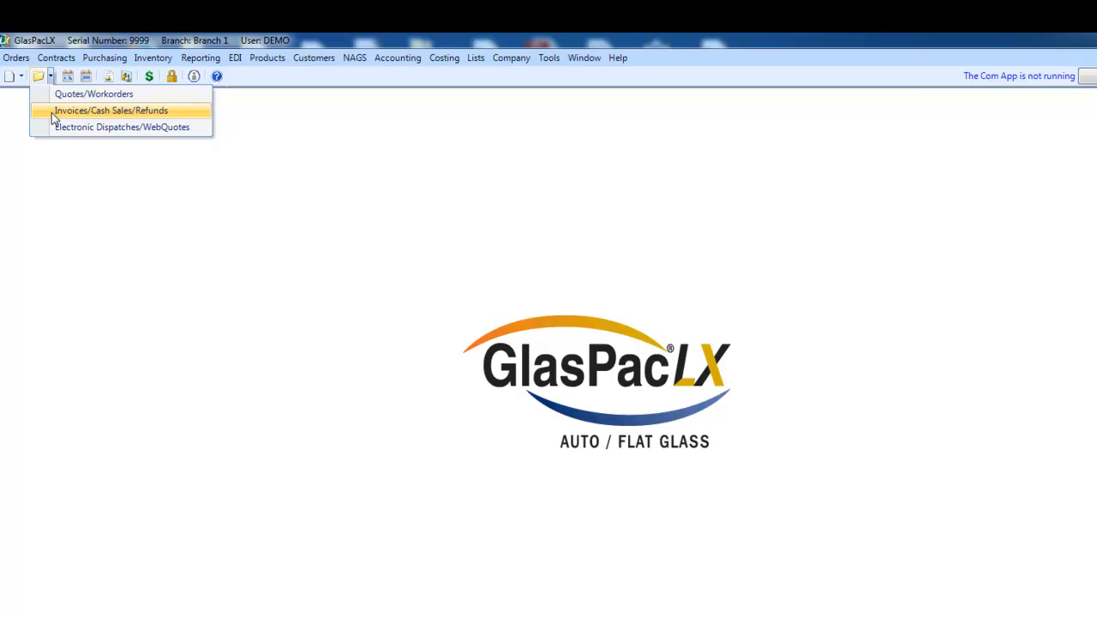
pyautogui.click(53, 118)
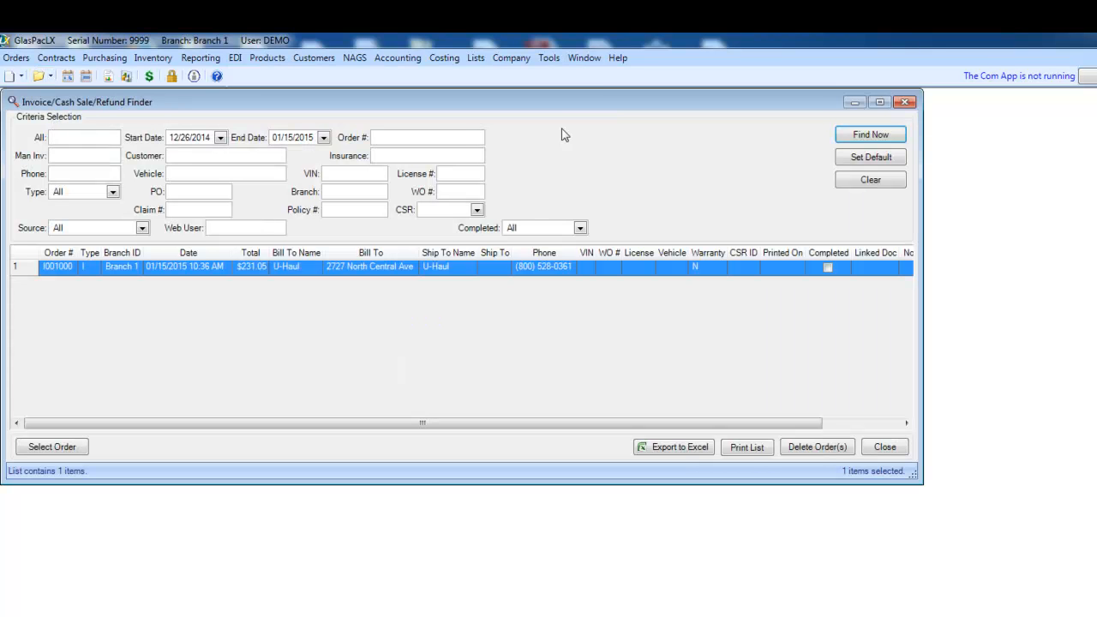
pyautogui.moveTo(562, 105); pyautogui.dragTo(610, 119)
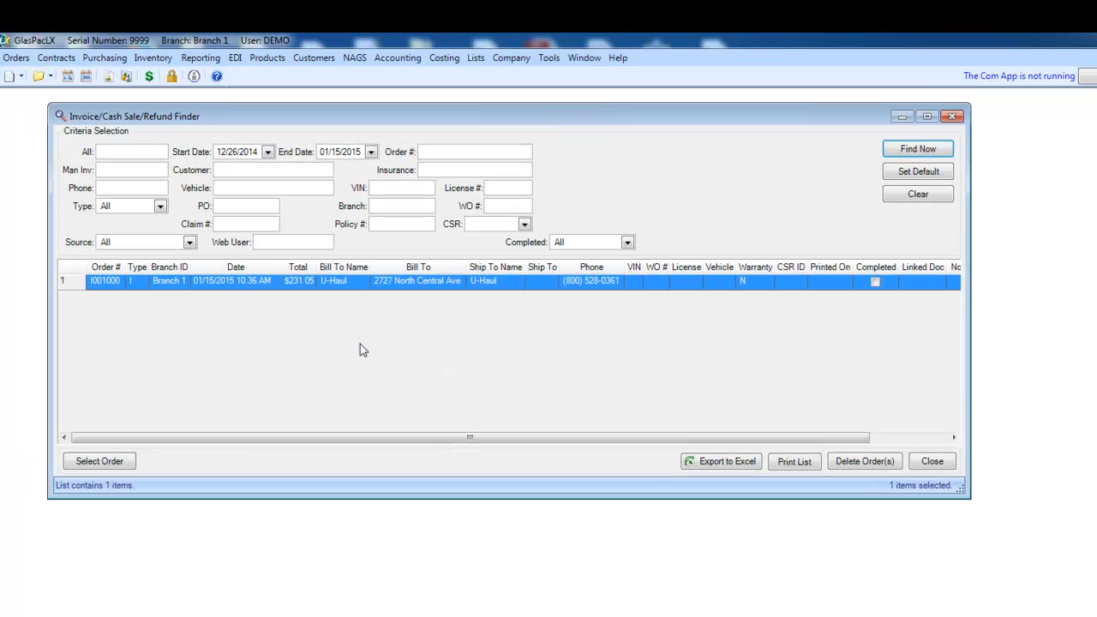
pyautogui.click(236, 174)
pyautogui.click(917, 464)
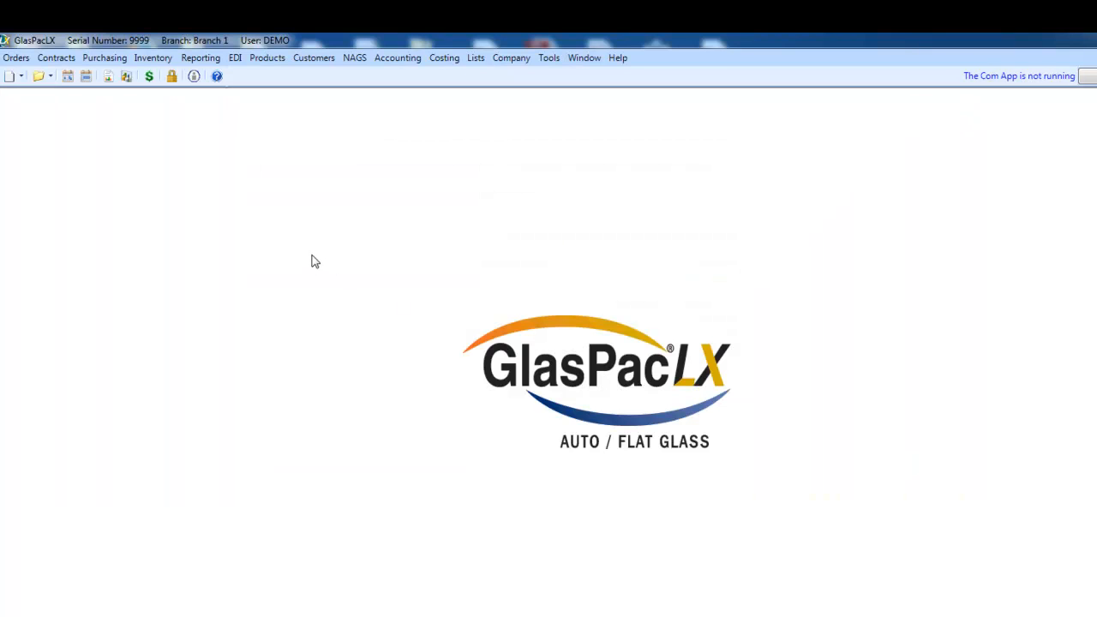